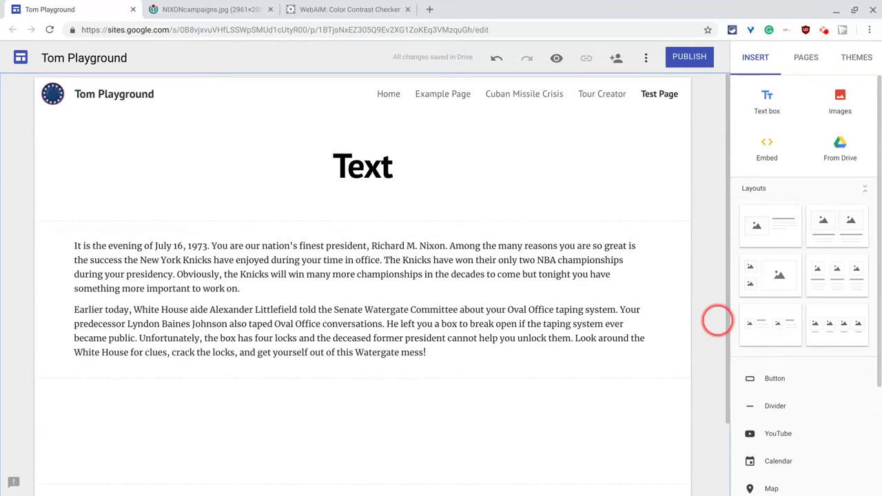
Step: Inspect the header and story sections, then switch to the NIXONcampaigns.jpg browser tab
left_click(374, 150)
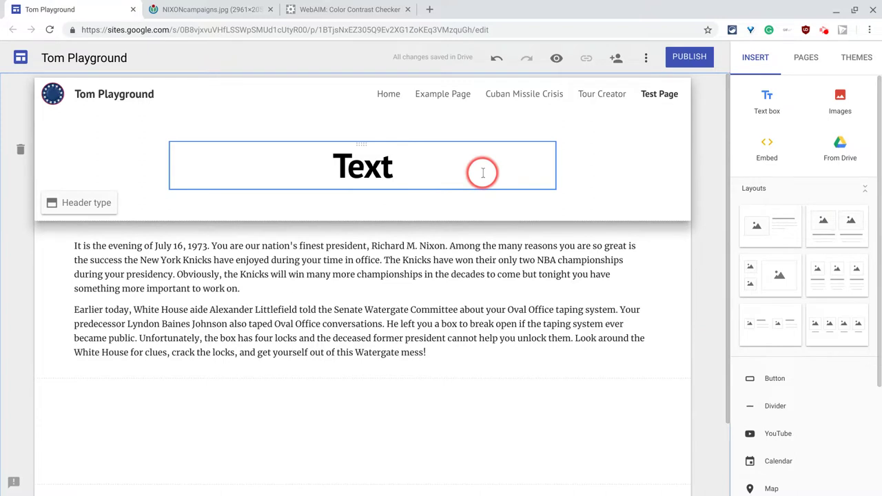
left_click(331, 287)
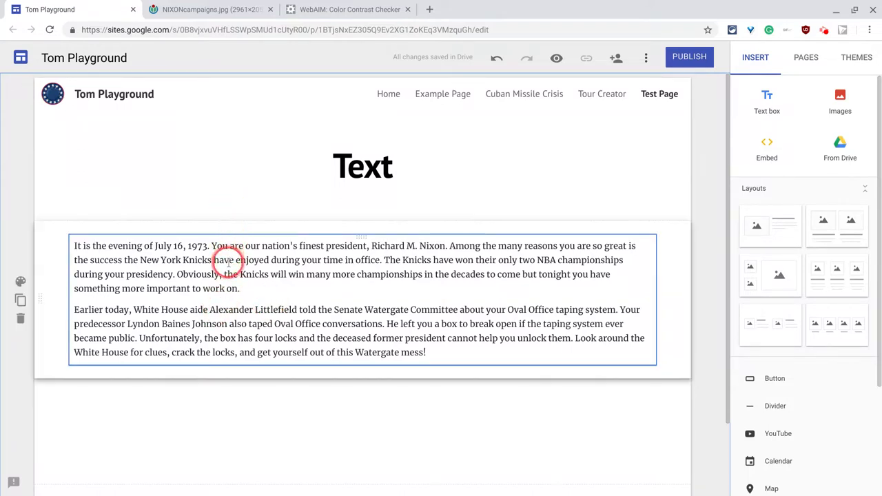
left_click(216, 9)
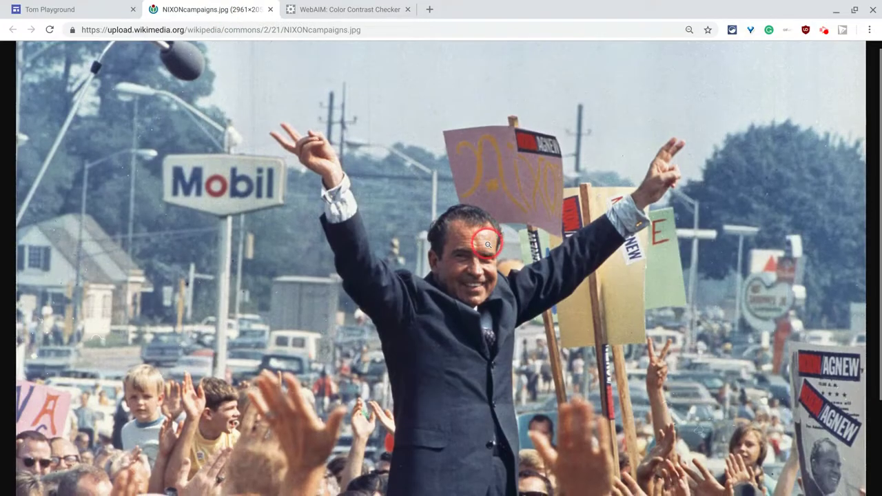
Step: Copy the NIXONcampaigns.jpg photo's web address and return to the Tom Playground editor
scroll(488, 245, "down", 1)
scroll(493, 258, "up", 1)
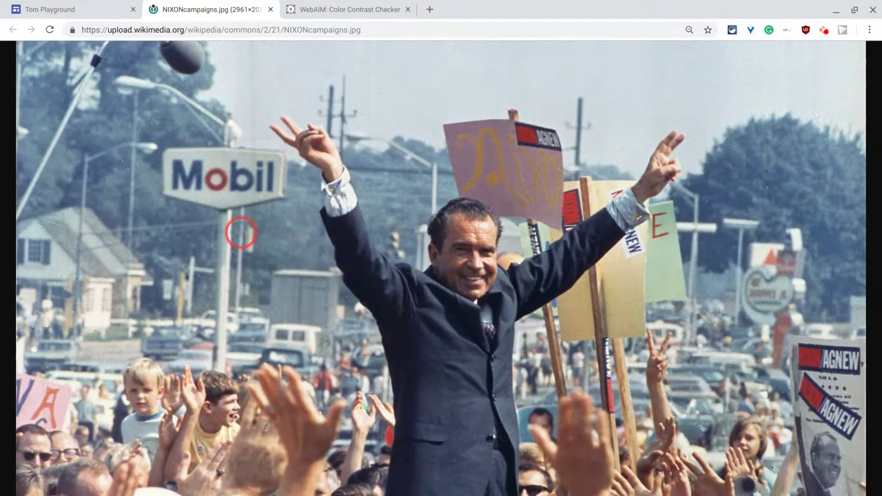
scroll(240, 233, "down", 1)
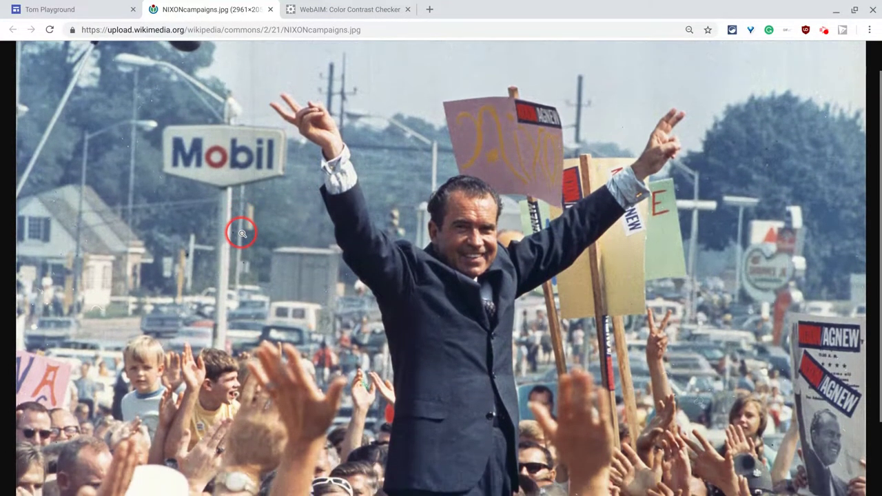
left_click(252, 34)
right_click(252, 35)
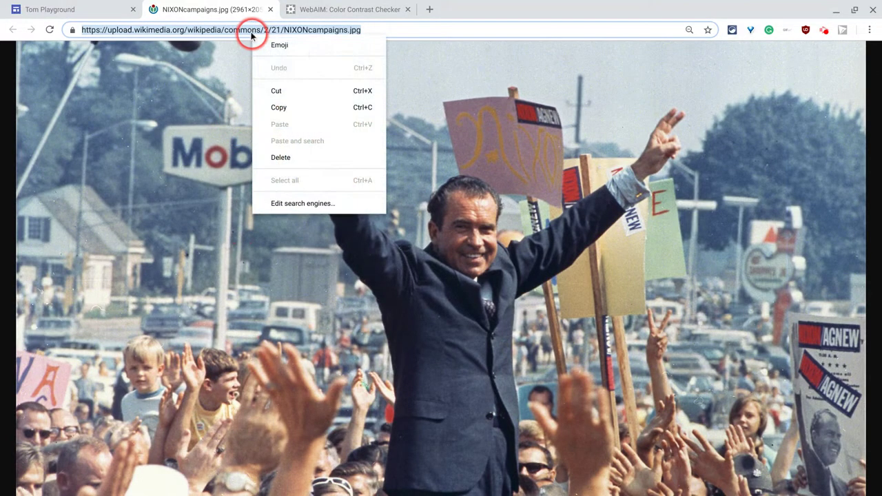
left_click(279, 107)
left_click(83, 9)
left_click(171, 245)
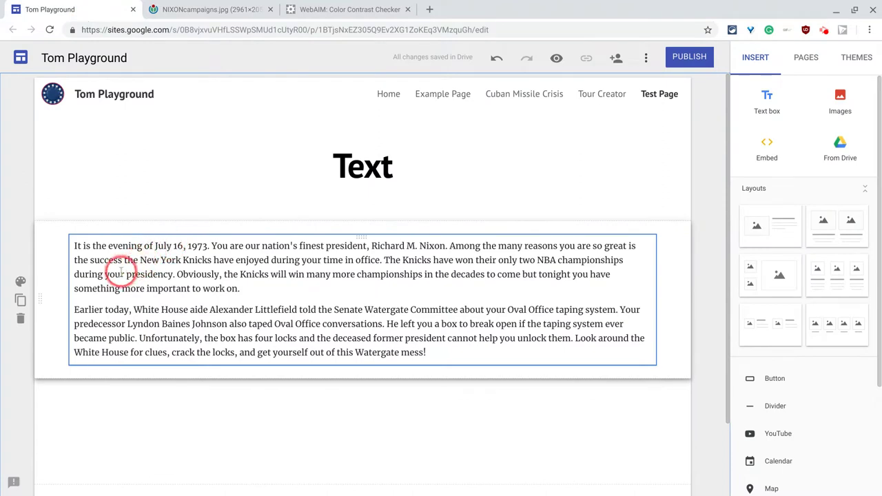
Step: Set the pasted Nixon photo URL as the story section's background image, then preview the page
left_click(19, 282)
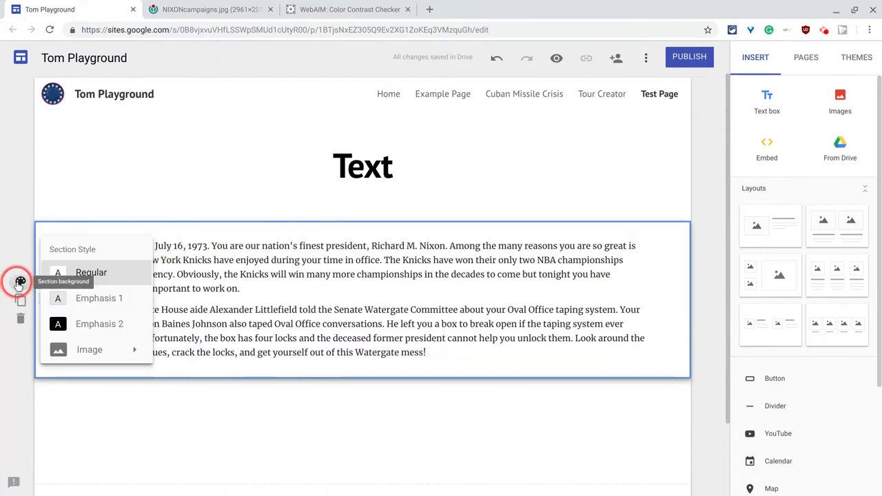
left_click(91, 351)
left_click(176, 396)
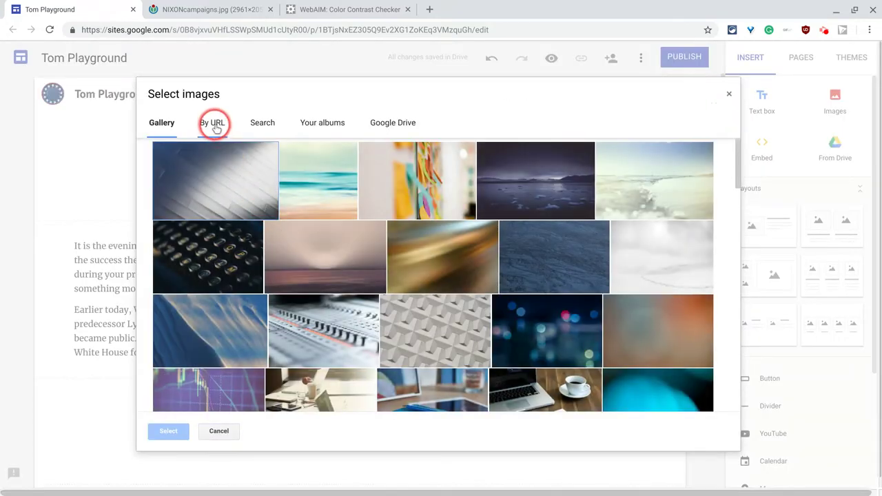
left_click(209, 129)
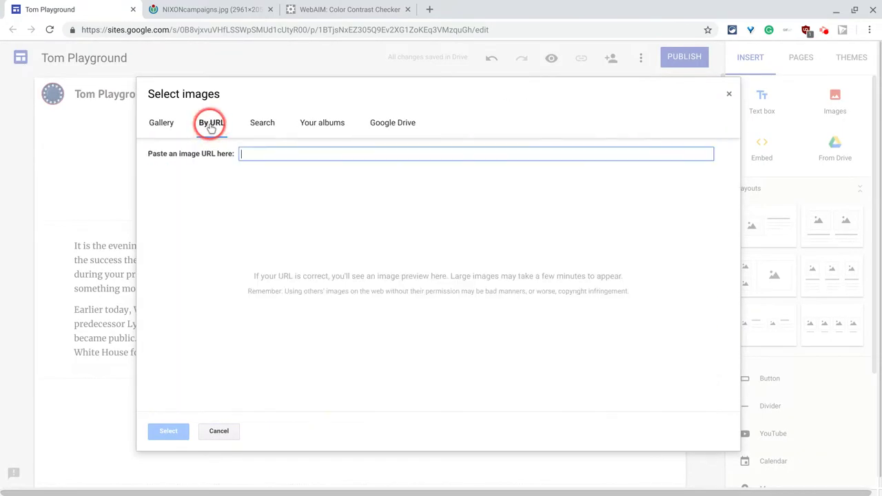
left_click(268, 152)
right_click(269, 152)
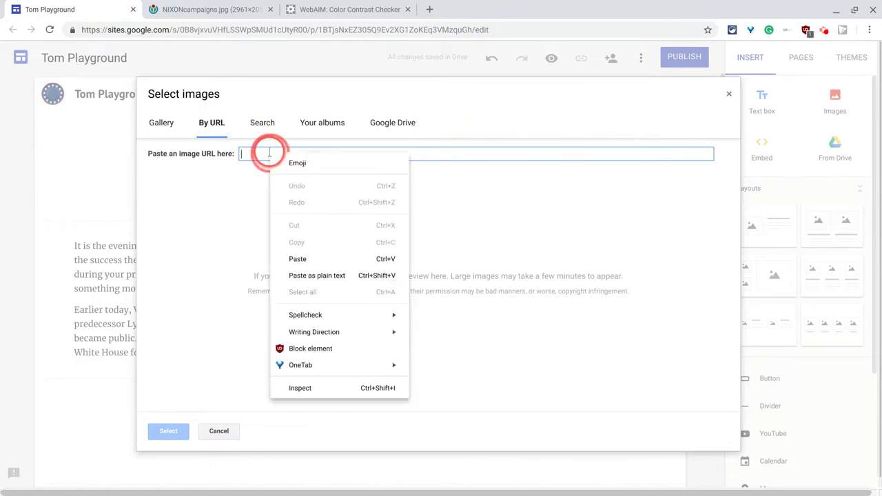
left_click(298, 259)
left_click(169, 432)
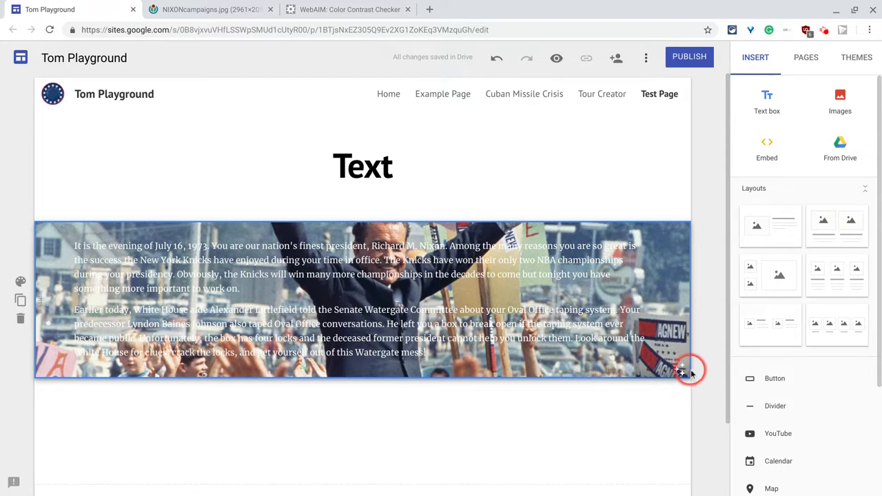
left_click(555, 61)
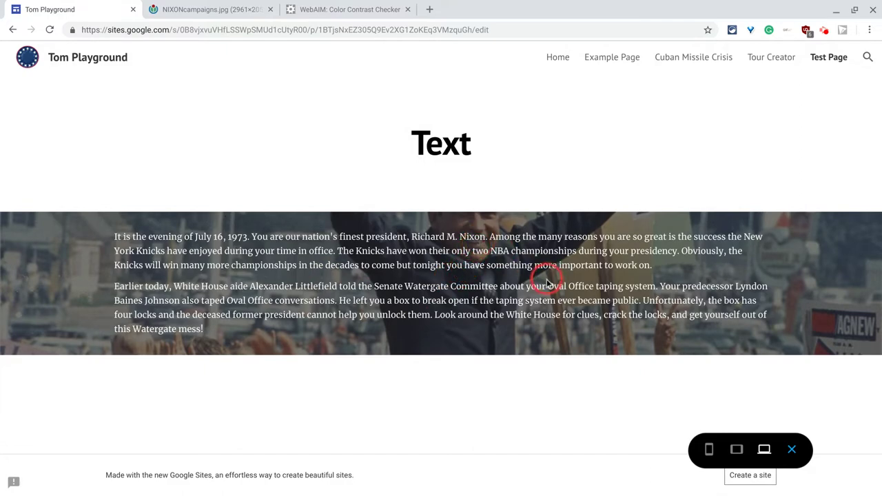
Step: Replace the story section's photo background with the black Emphasis 2 style, then show Themes
left_click(791, 449)
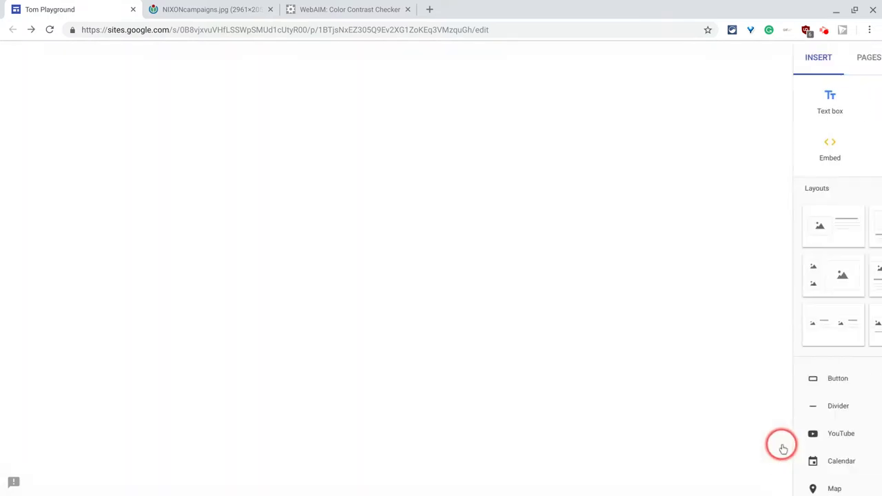
left_click(362, 322)
left_click(25, 282)
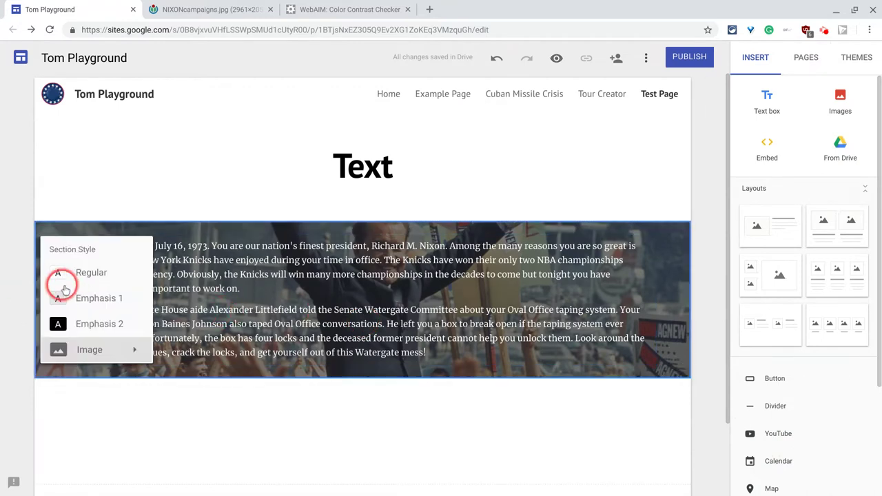
left_click(82, 274)
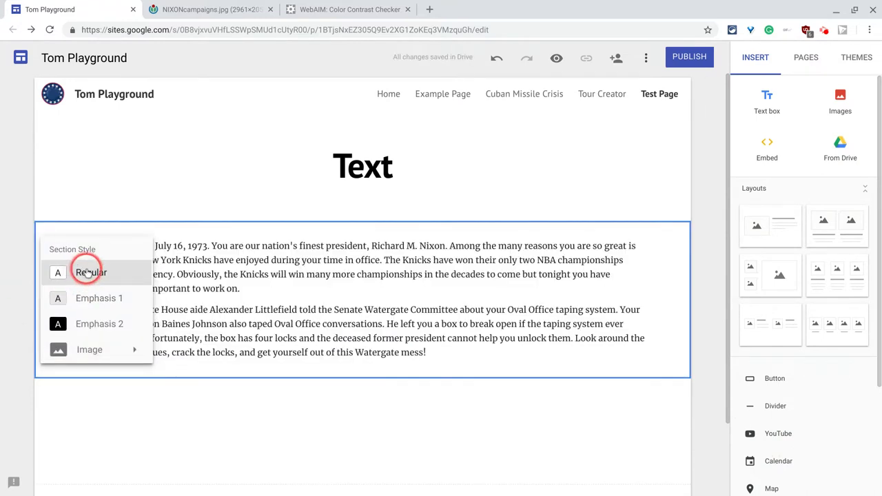
left_click(96, 325)
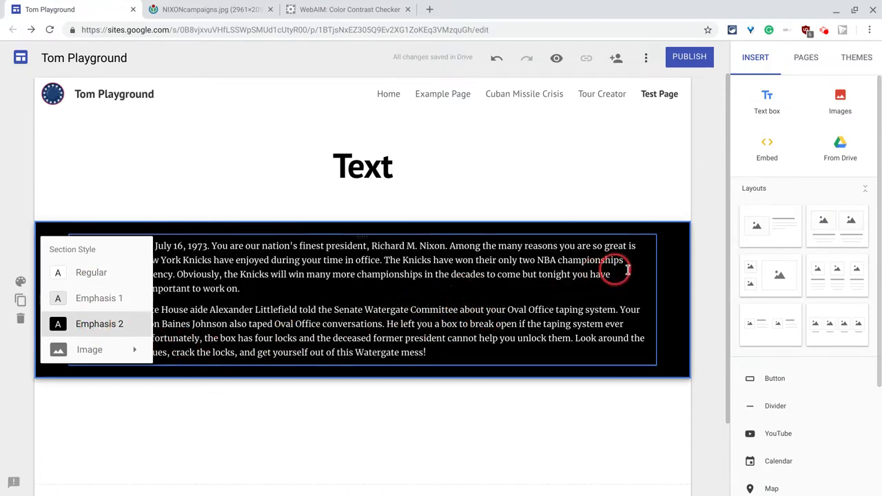
left_click(583, 251)
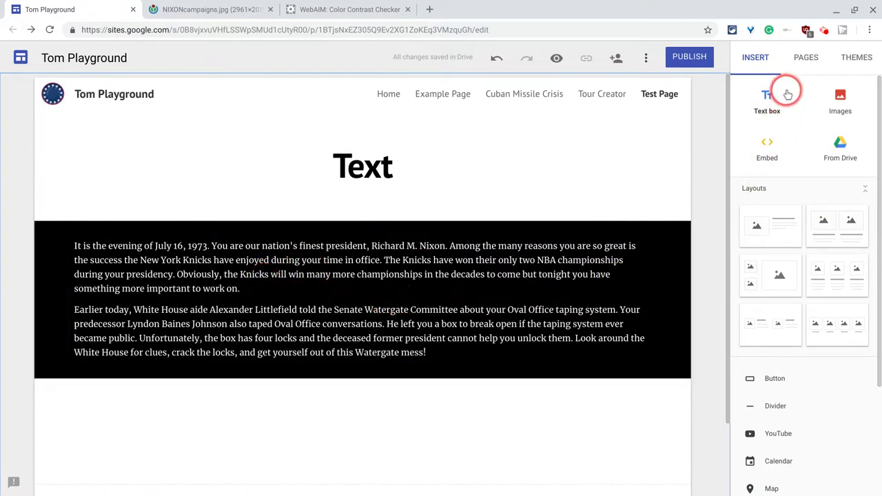
left_click(855, 57)
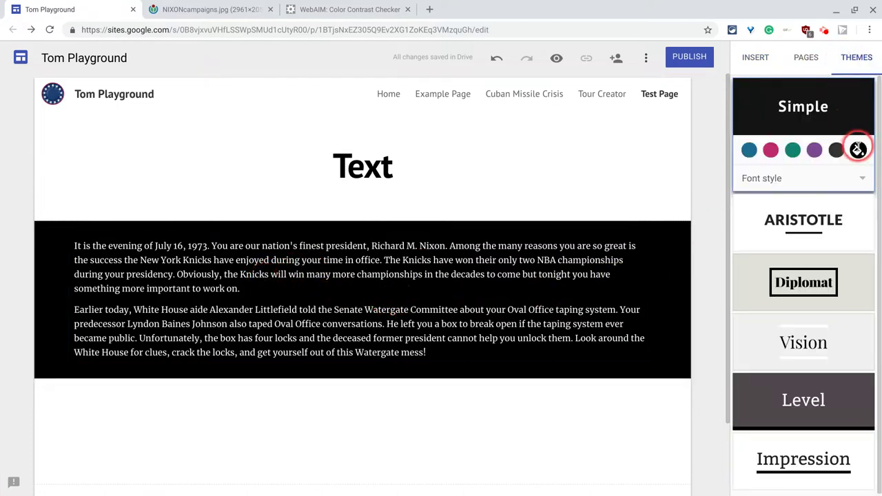
Step: Check the Simple theme's custom colour hex is #000000, then go to the WebAIM checker
left_click(858, 150)
left_click(773, 232)
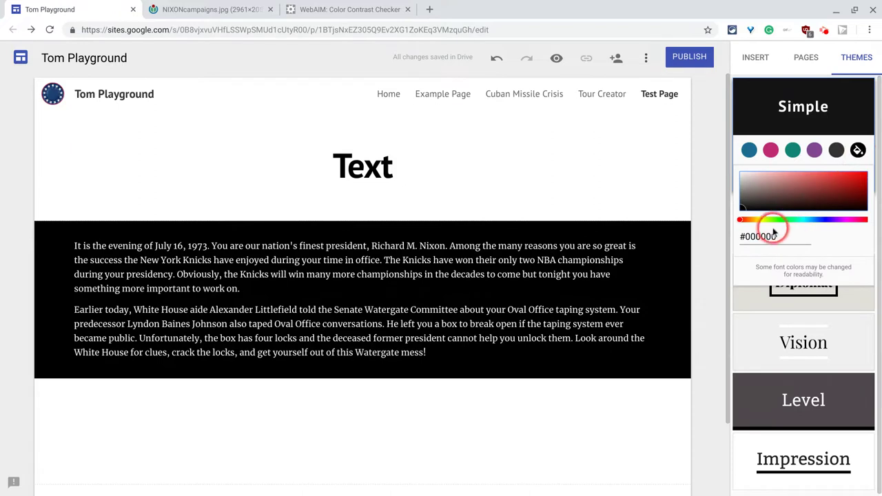
left_click(749, 239)
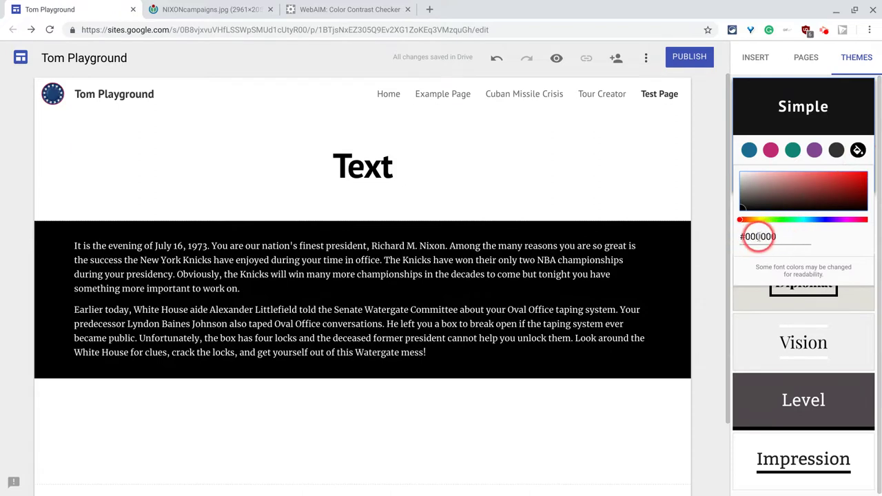
left_click(448, 228)
left_click(335, 256)
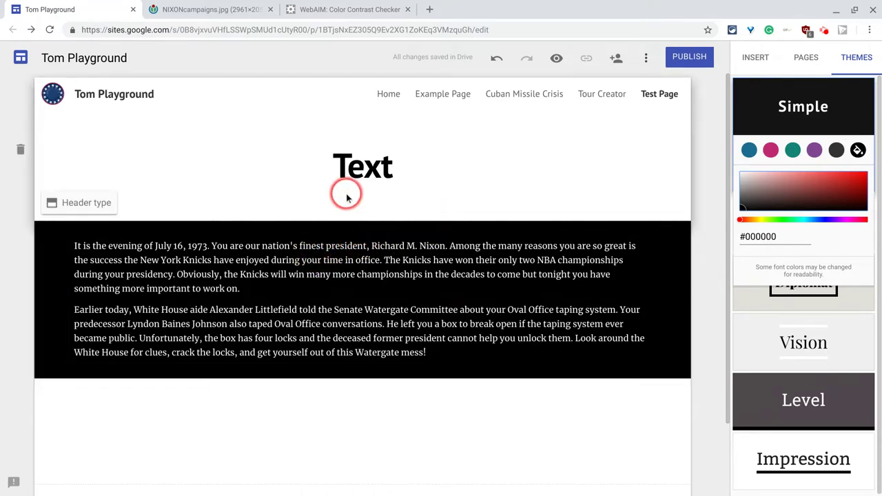
left_click(324, 13)
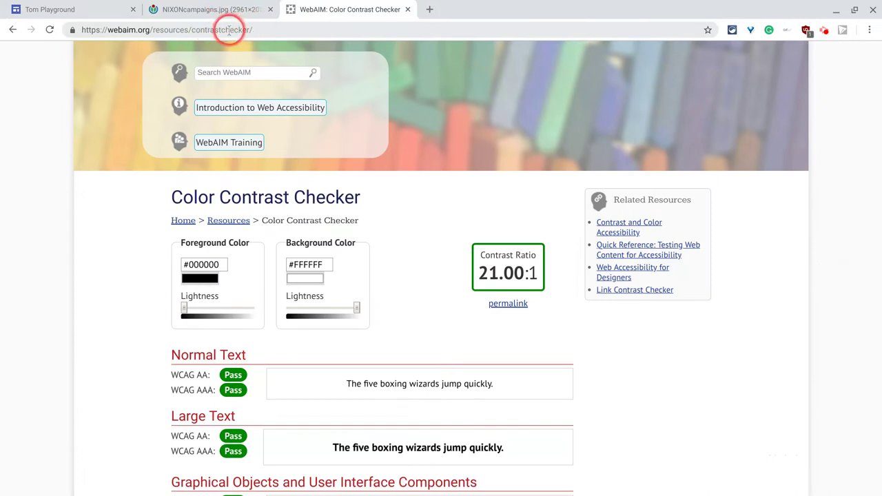
Step: Confirm #000000 on #FFFFFF scores 21.00:1 and passes all WCAG checks, then return to the editor
scroll(127, 121, "down", 1)
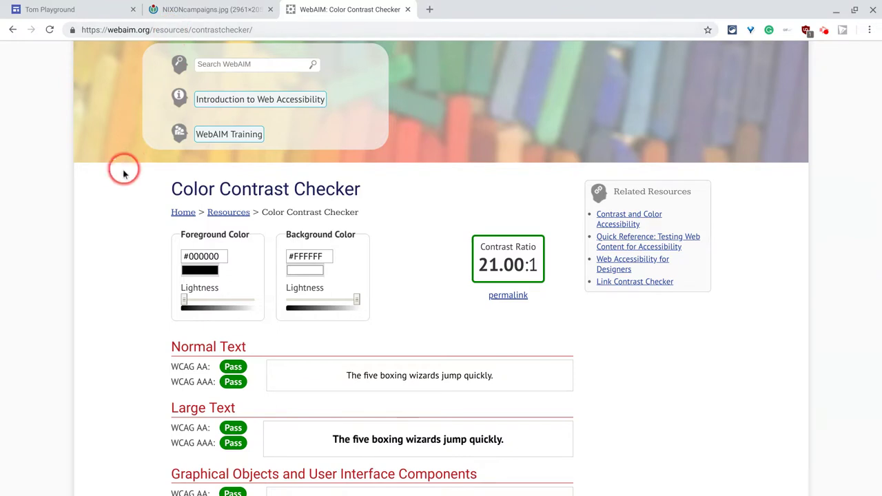
scroll(124, 177, "down", 1)
scroll(124, 177, "up", 1)
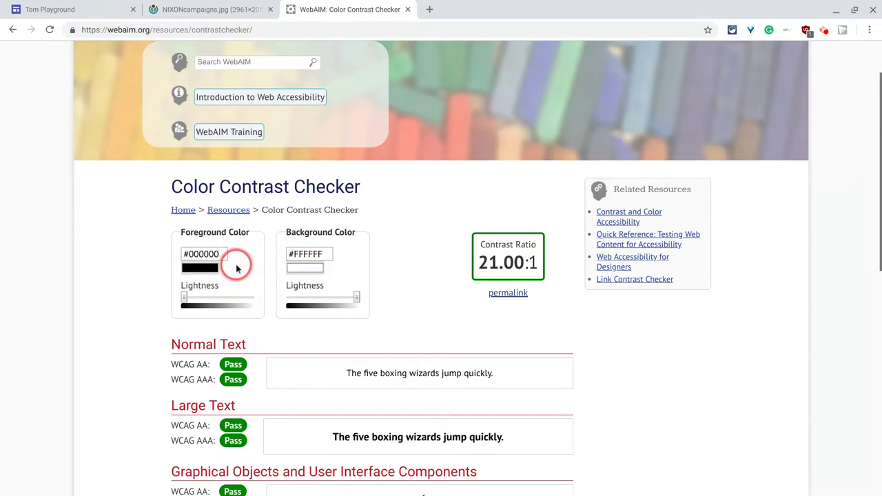
scroll(364, 270, "down", 1)
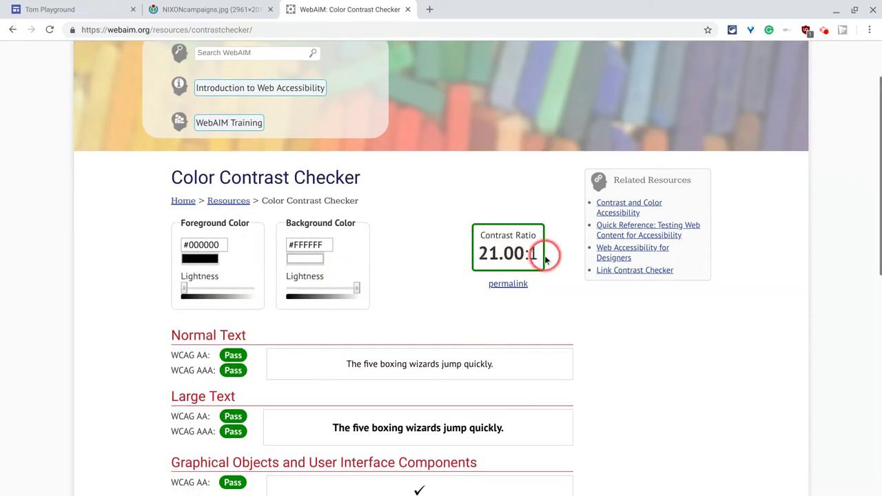
scroll(368, 285, "down", 1)
scroll(166, 303, "down", 1)
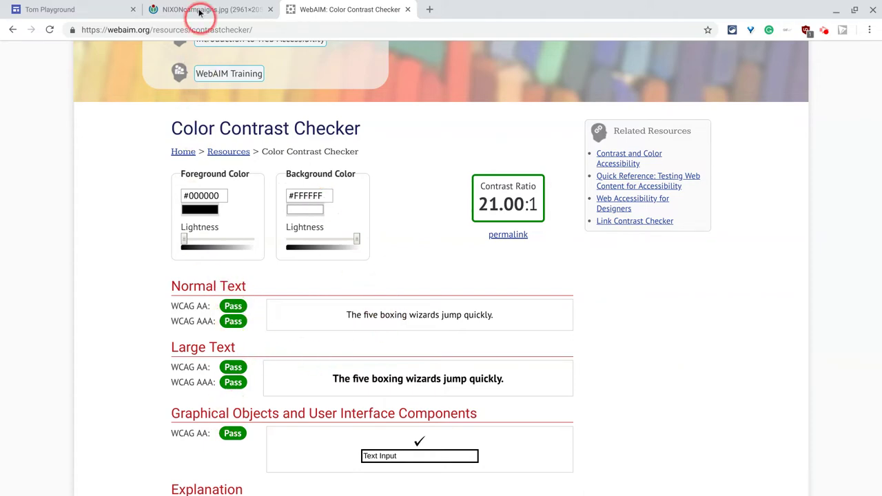
left_click(122, 10)
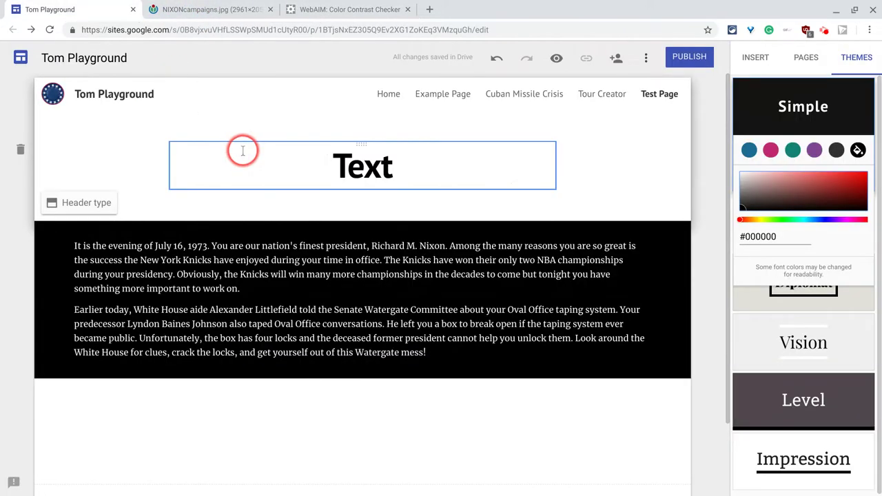
Step: Preview the page, then restyle the first story paragraph as Subheading
left_click(217, 276)
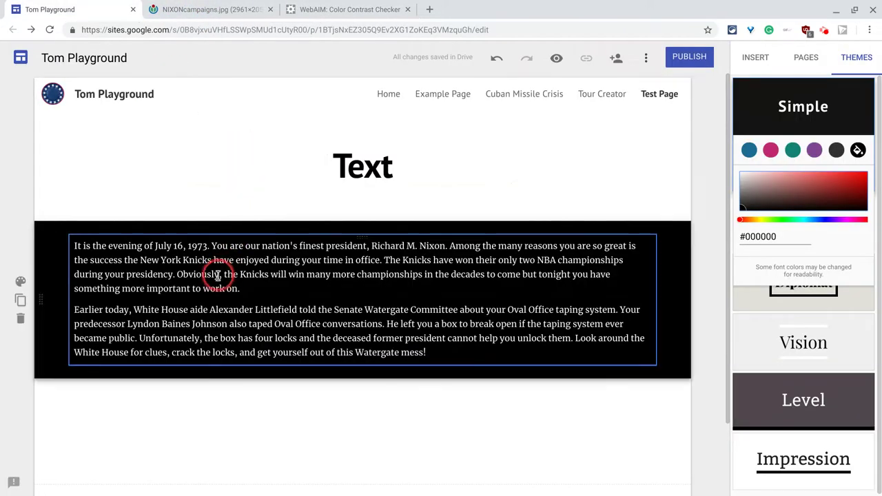
left_click(555, 66)
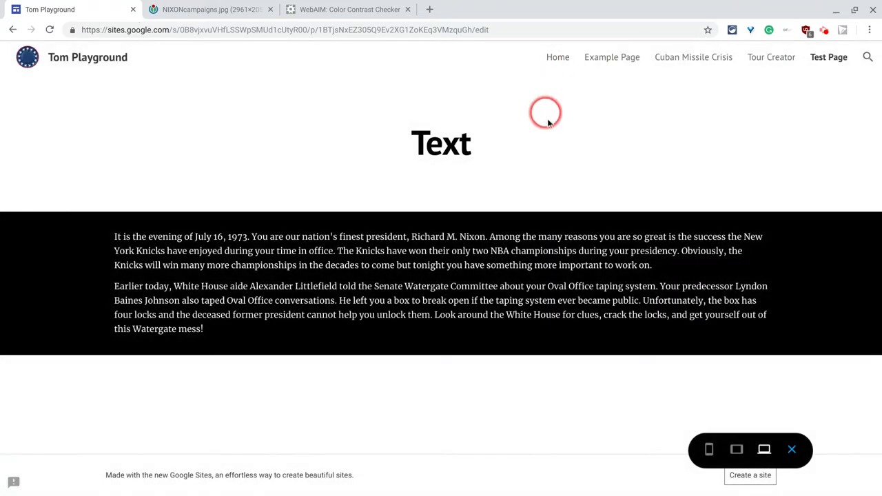
left_click(792, 449)
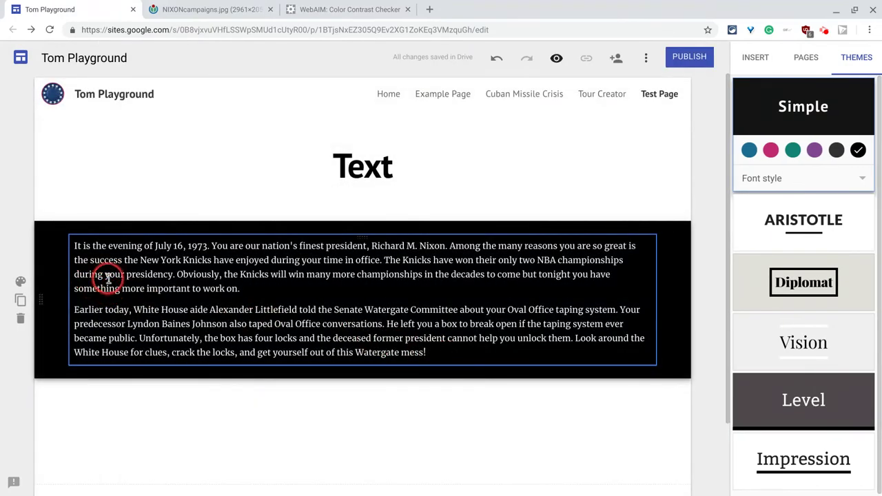
left_click(100, 276)
left_click(110, 214)
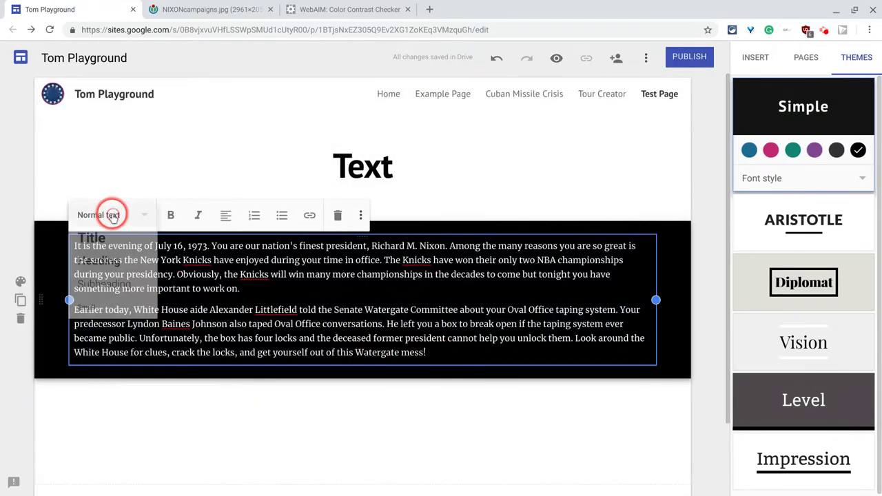
left_click(96, 282)
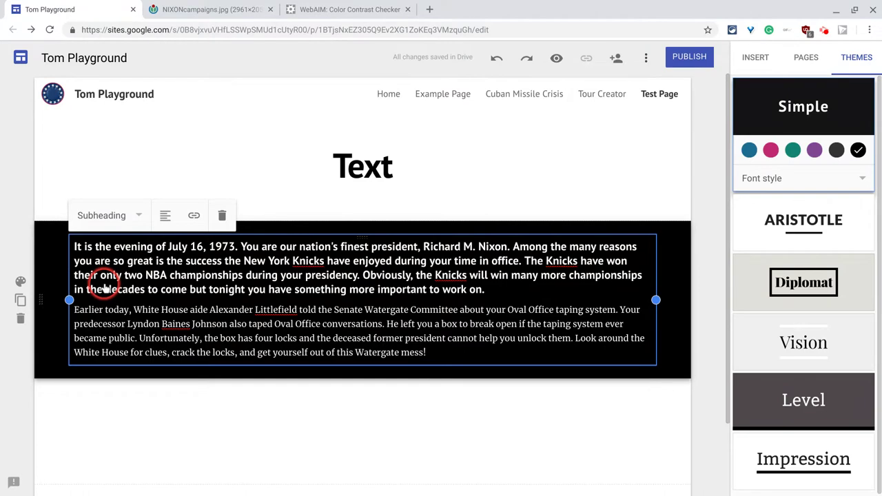
Step: Preview again and restyle the second paragraph as Subheading too
left_click(557, 57)
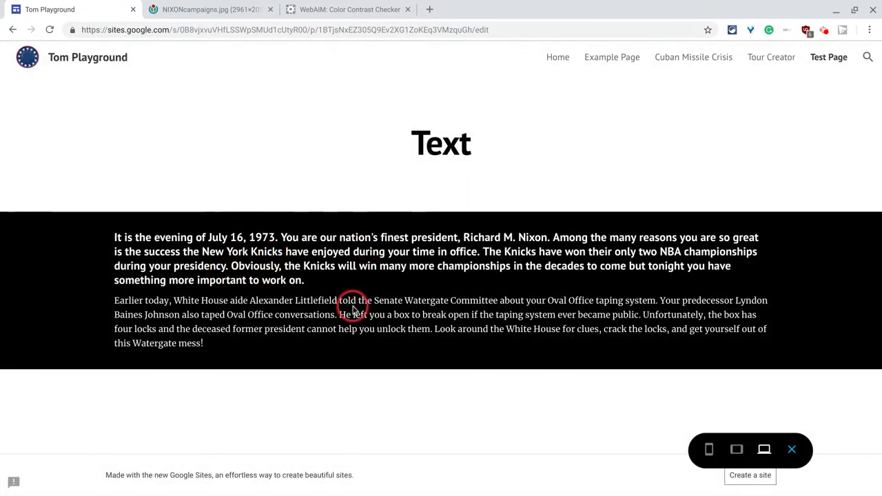
left_click(792, 449)
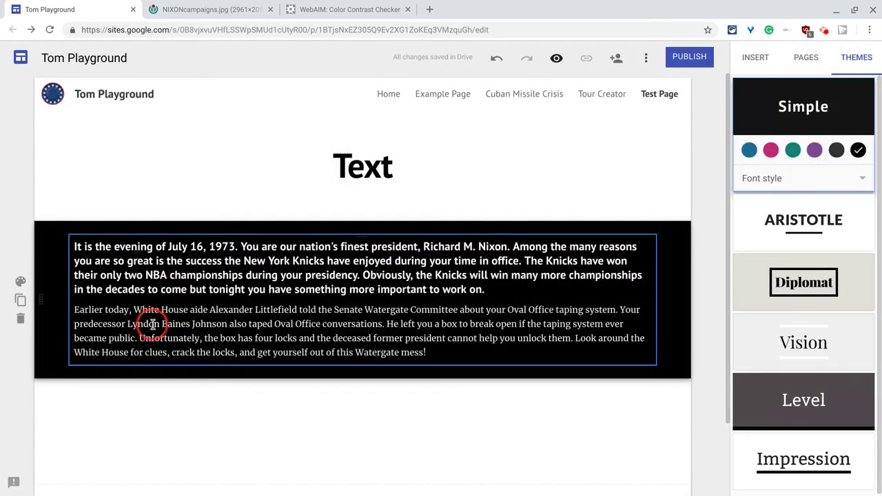
left_click(153, 323)
left_click(127, 221)
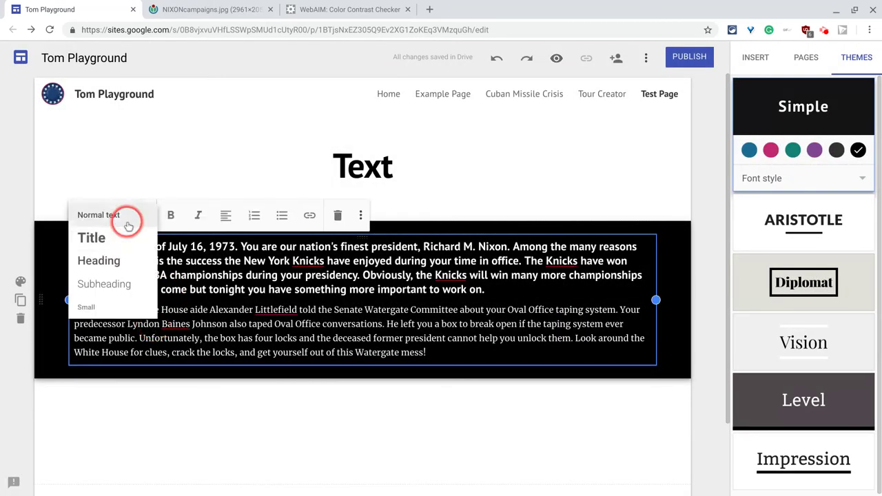
left_click(117, 283)
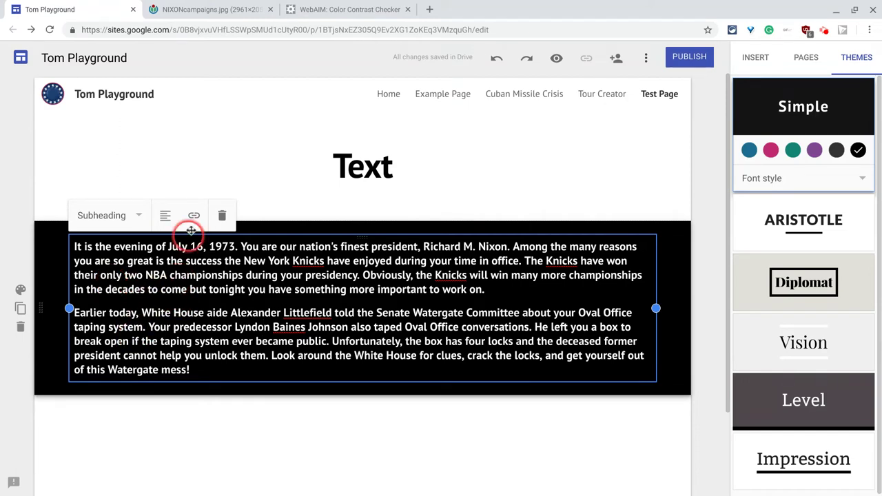
Step: Insert a text-box section below the story and set the pasted Nixon photo URL as its background
double_click(157, 429)
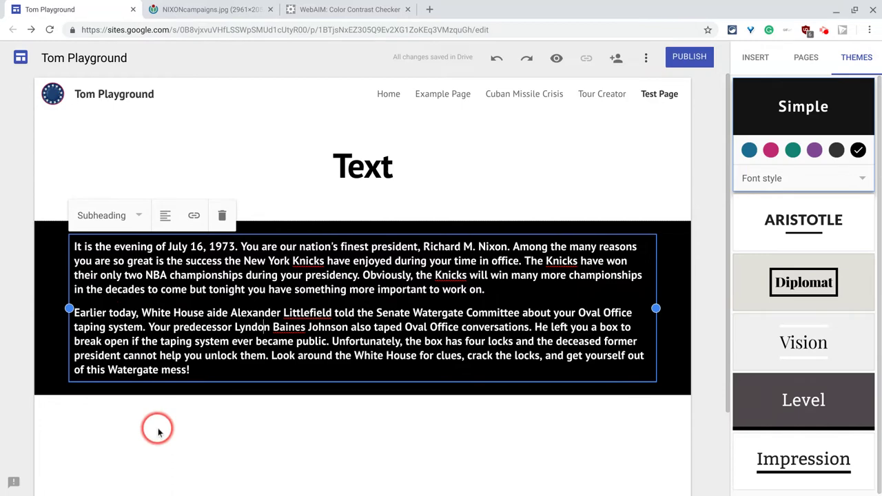
left_click(158, 431)
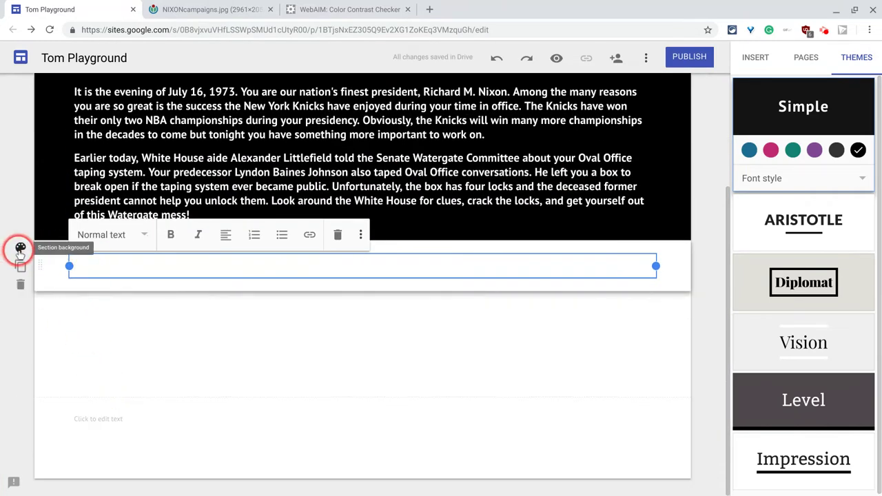
left_click(20, 248)
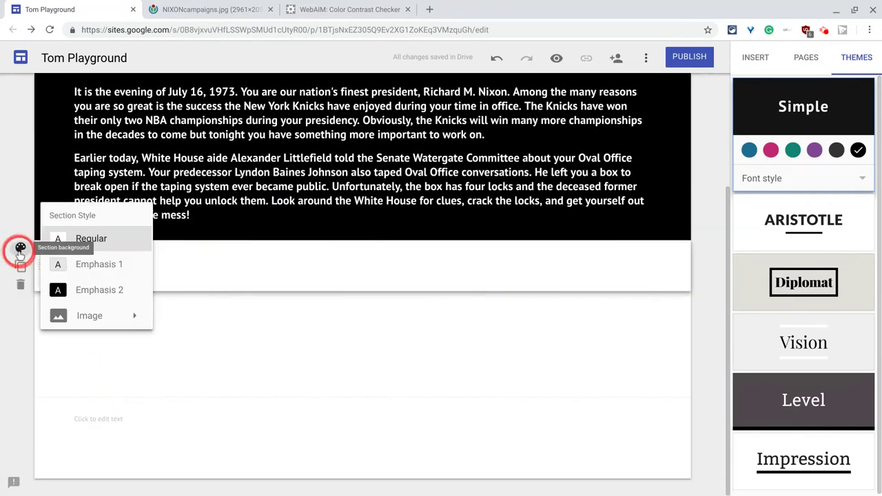
left_click(97, 324)
left_click(184, 355)
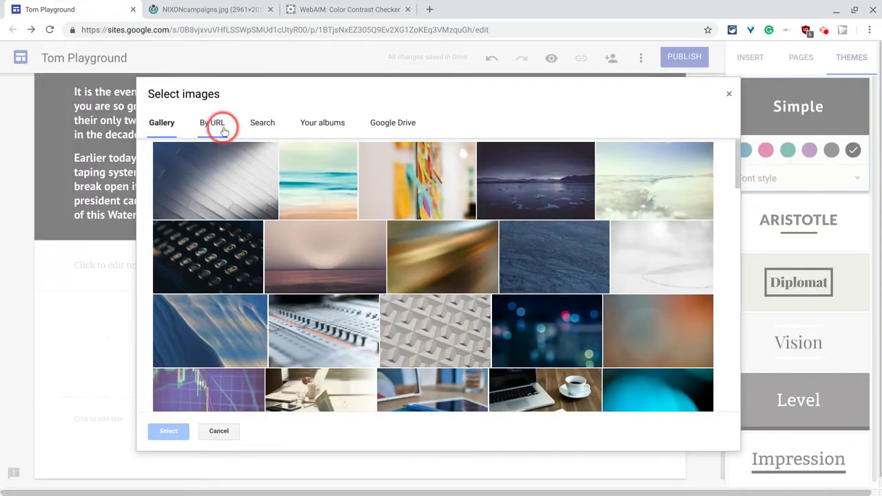
left_click(219, 123)
right_click(261, 152)
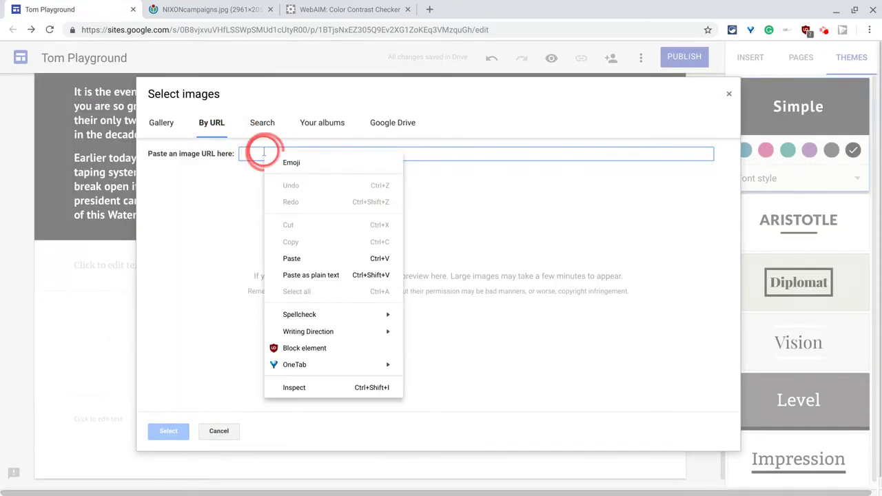
left_click(299, 254)
left_click(168, 431)
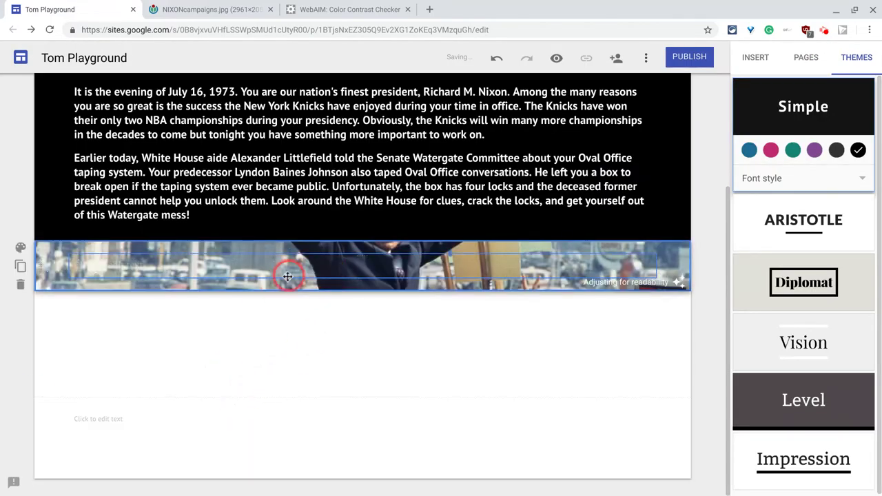
Step: Move the photo banner above the story and give the story section a white Regular background
scroll(197, 306, "up", 1)
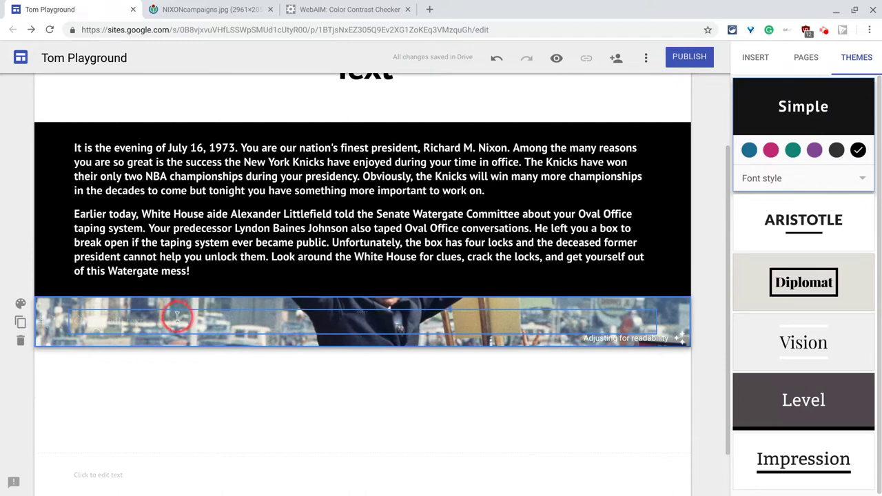
left_click_drag(40, 317, 55, 134)
left_click(77, 259)
left_click(21, 236)
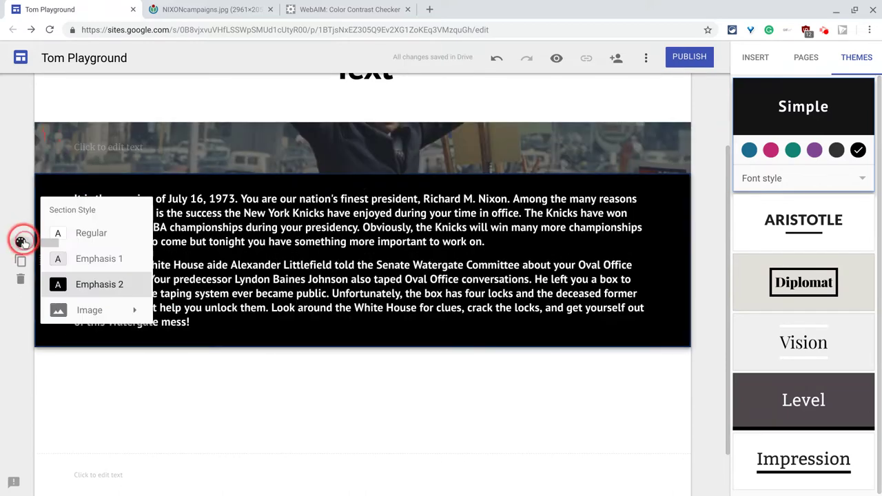
left_click(104, 233)
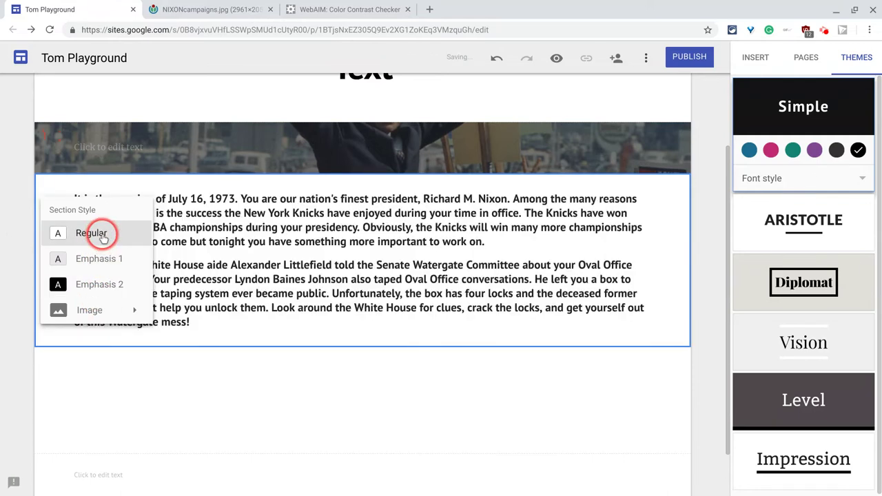
scroll(248, 310, "up", 1)
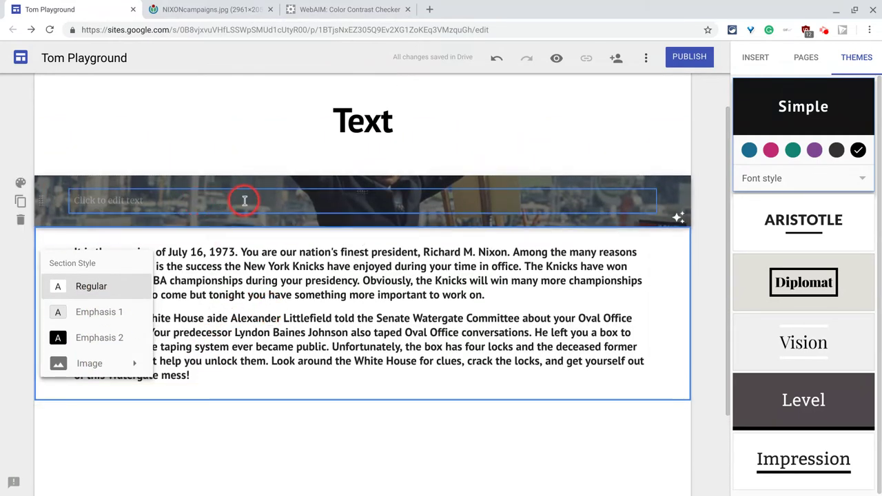
left_click(680, 217)
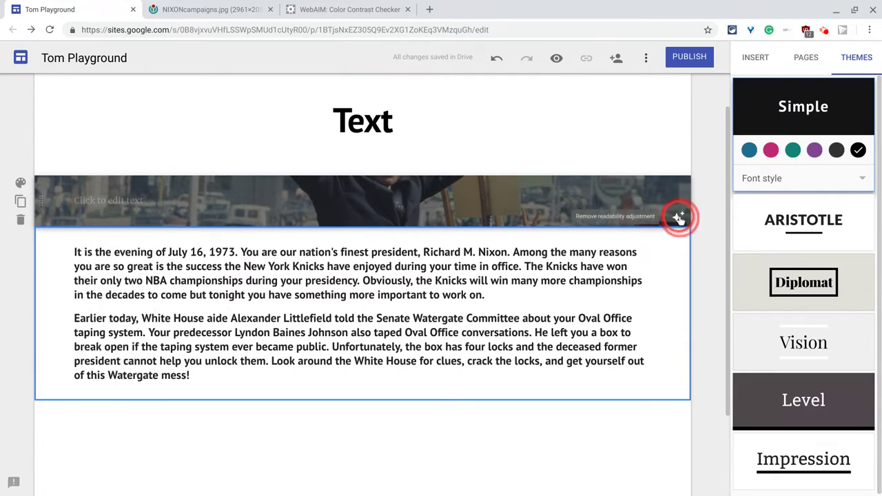
Step: Remove the banner's readability dimming, style its text as Title, stretch it taller, and preview
left_click(680, 217)
left_click(176, 206)
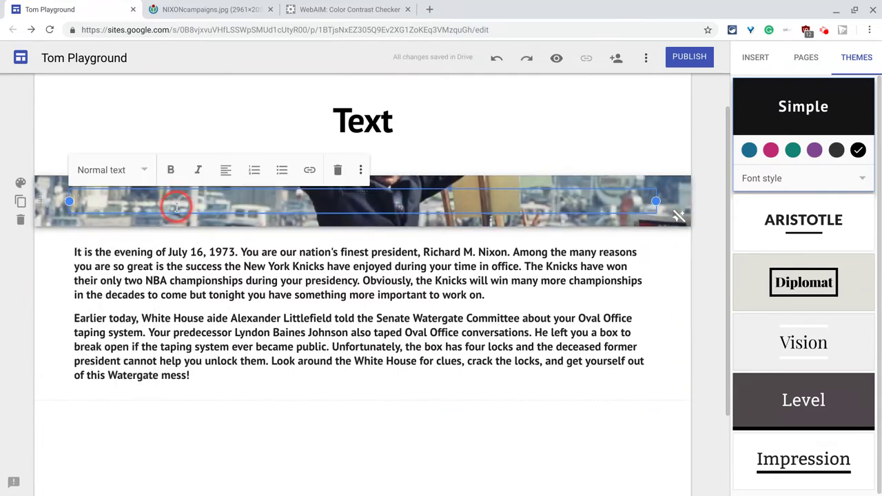
left_click(107, 175)
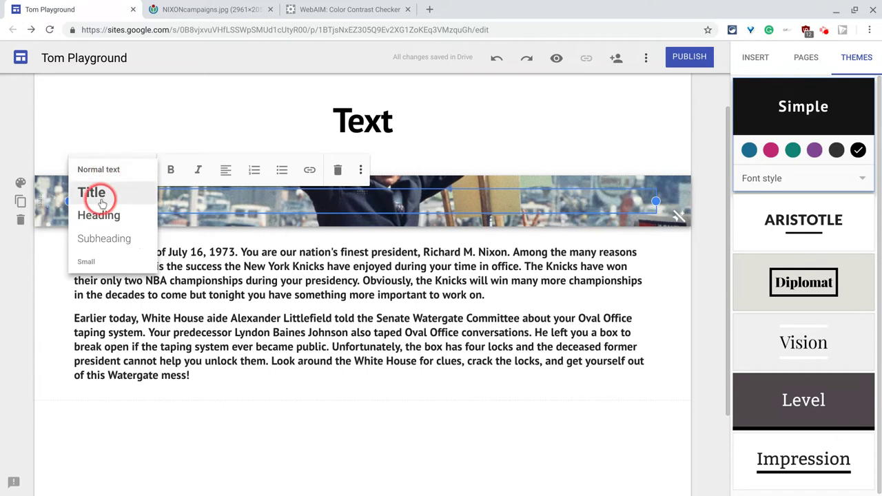
left_click(97, 193)
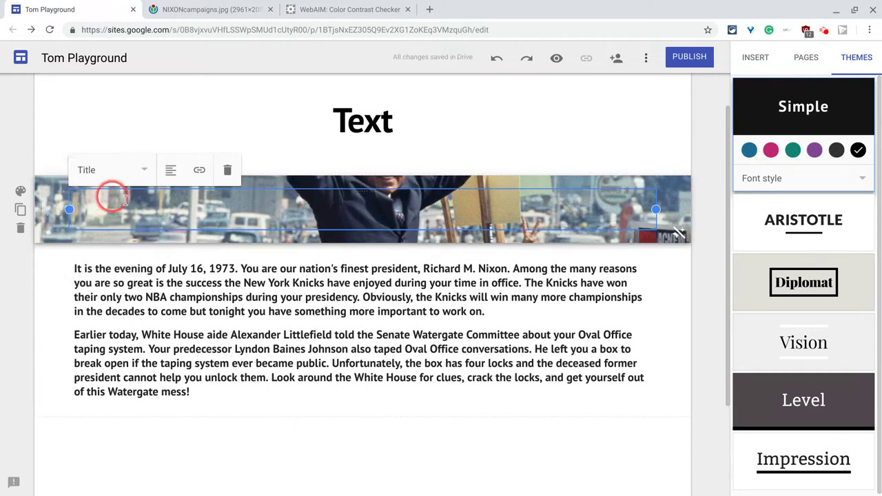
left_click(183, 205)
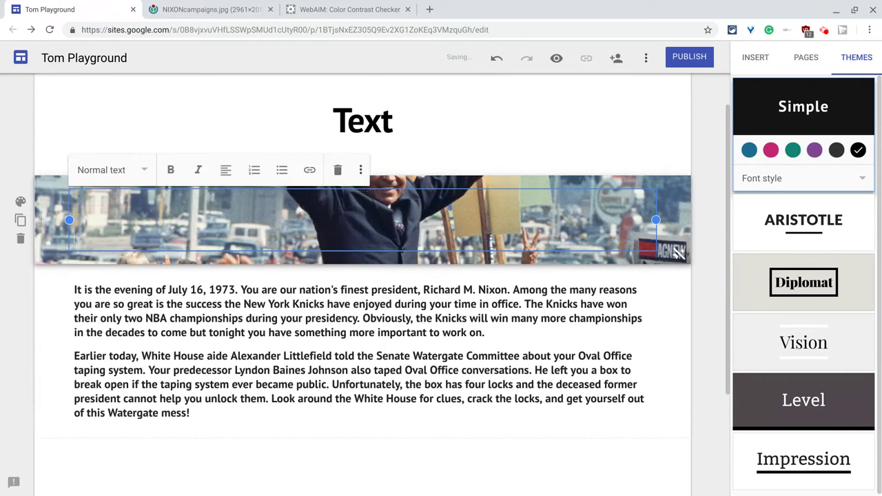
left_click_drag(678, 253, 679, 381)
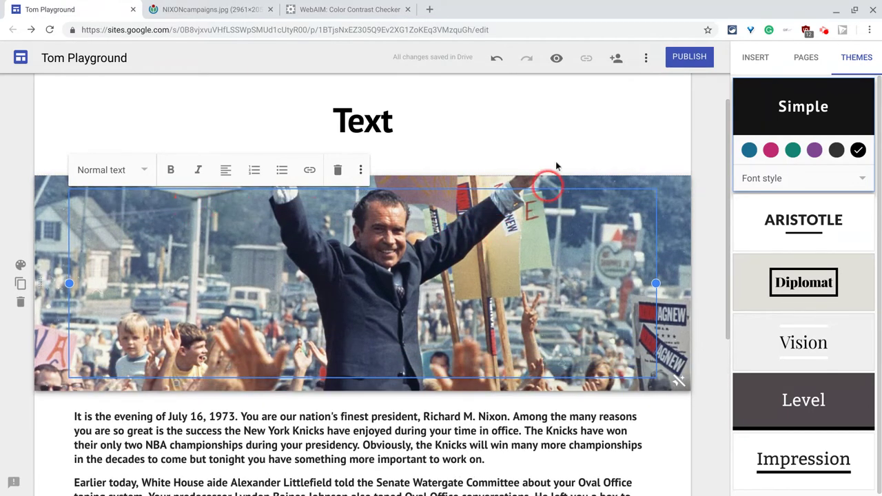
left_click(557, 58)
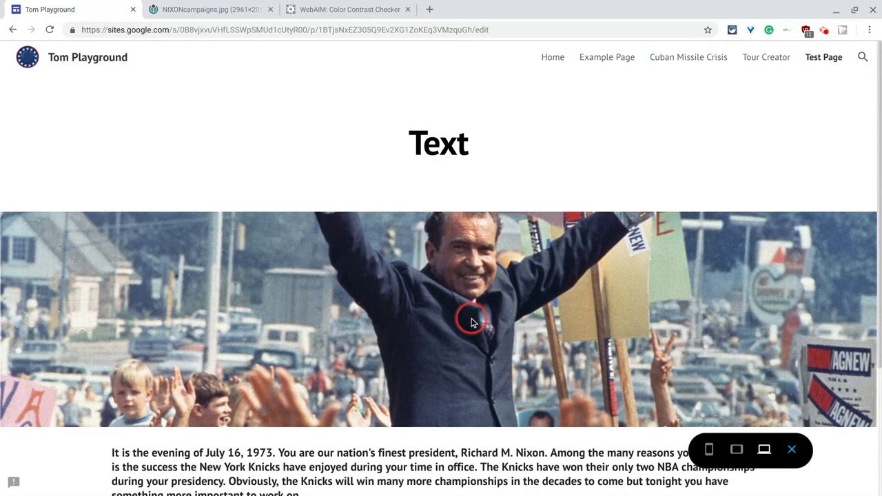
Step: Scroll through the preview's bright photo banner and white story section, then exit preview
scroll(472, 322, "down", 2)
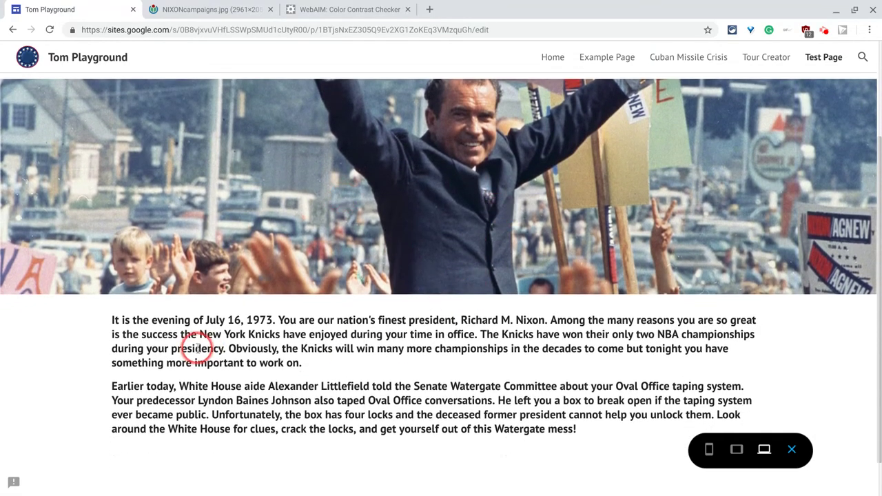
left_click_drag(198, 348, 417, 414)
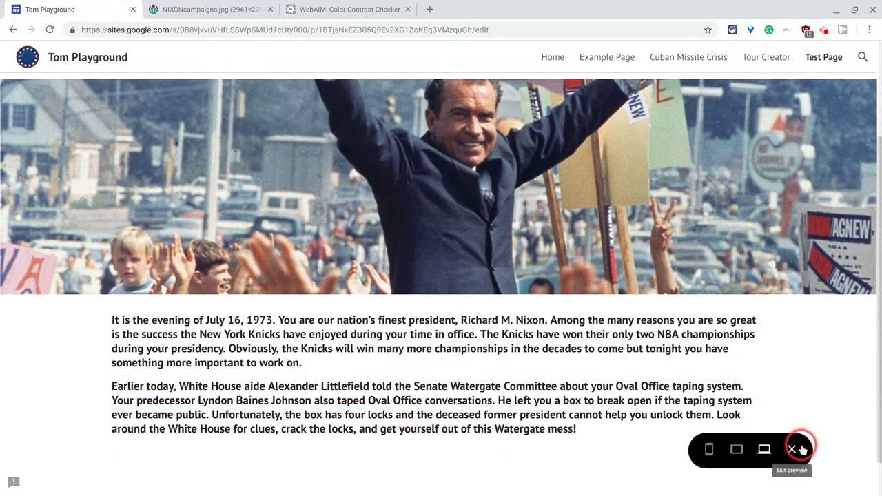
scroll(599, 350, "up", 1)
scroll(431, 193, "up", 2)
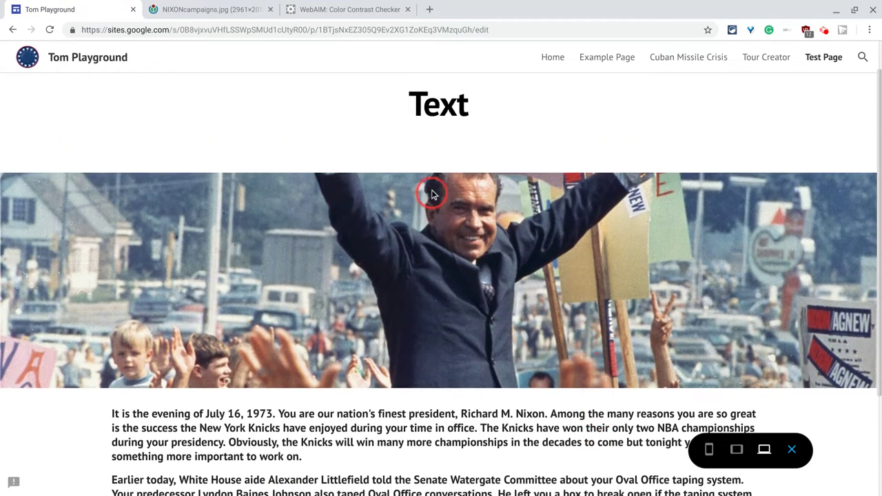
scroll(429, 197, "down", 2)
scroll(448, 230, "down", 1)
scroll(451, 234, "up", 3)
scroll(450, 246, "down", 3)
left_click(792, 449)
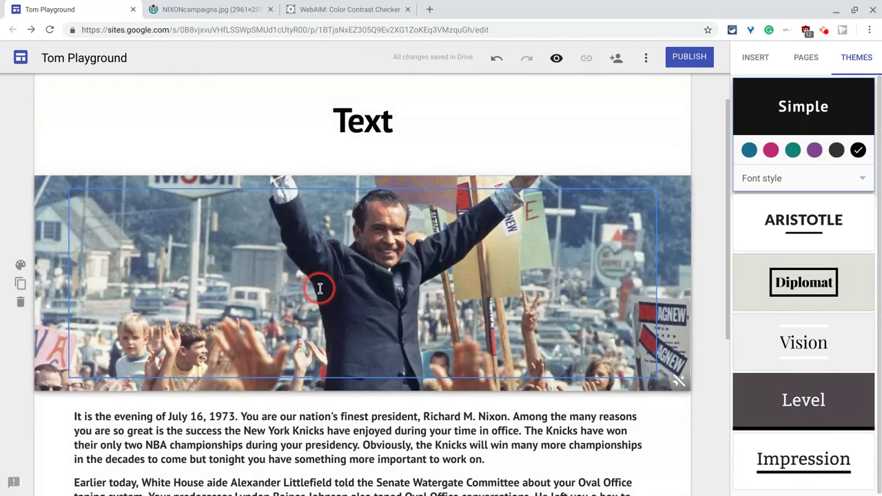
Step: Shorten the photo banner's text box and bring up the Simple theme's custom #000000 colour
left_click(320, 288)
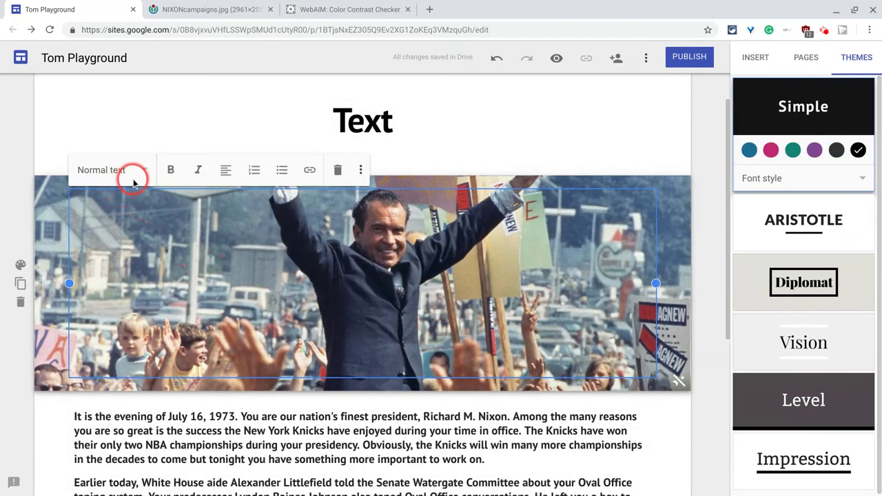
key("Return")
key("Return")
key("BackSpace")
key("BackSpace")
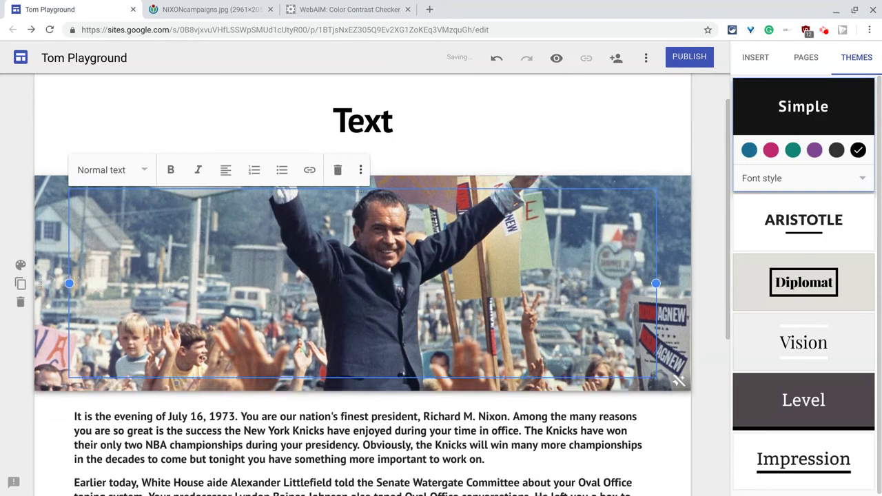
key("BackSpace")
key("BackSpace")
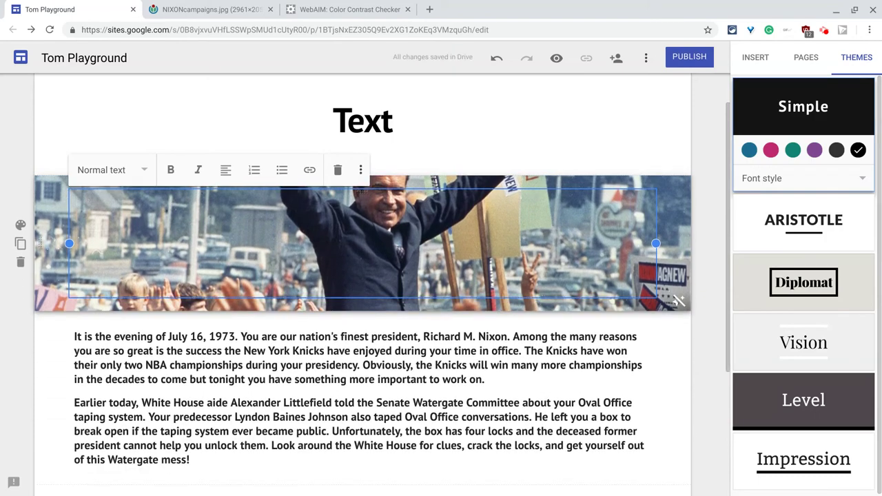
left_click(476, 362)
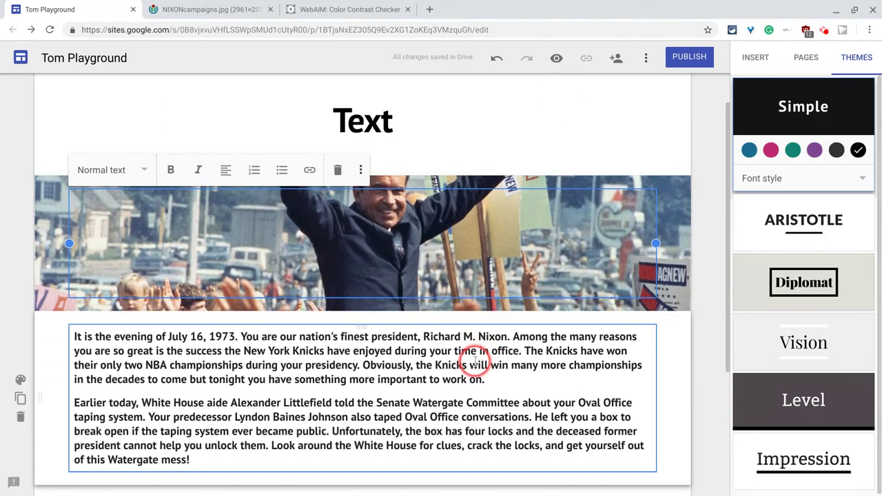
left_click(860, 150)
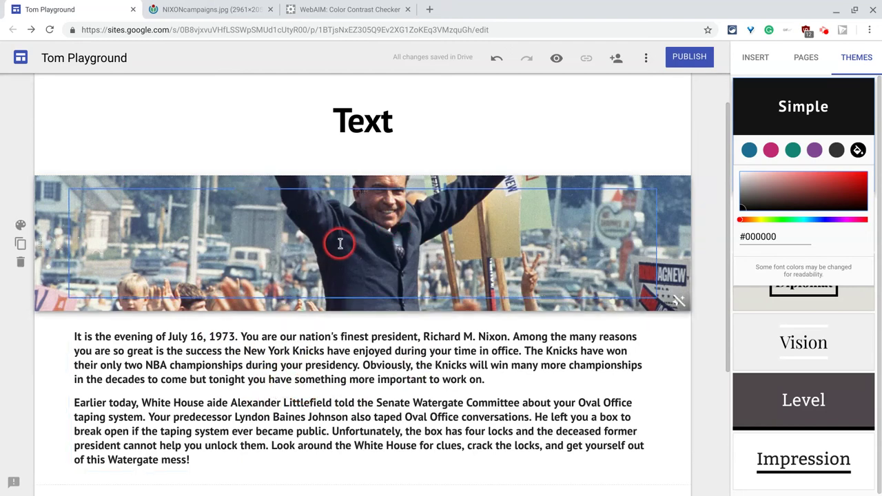
Step: Switch the first story paragraph to Normal text, then restore it to Subheading style
left_click(245, 341)
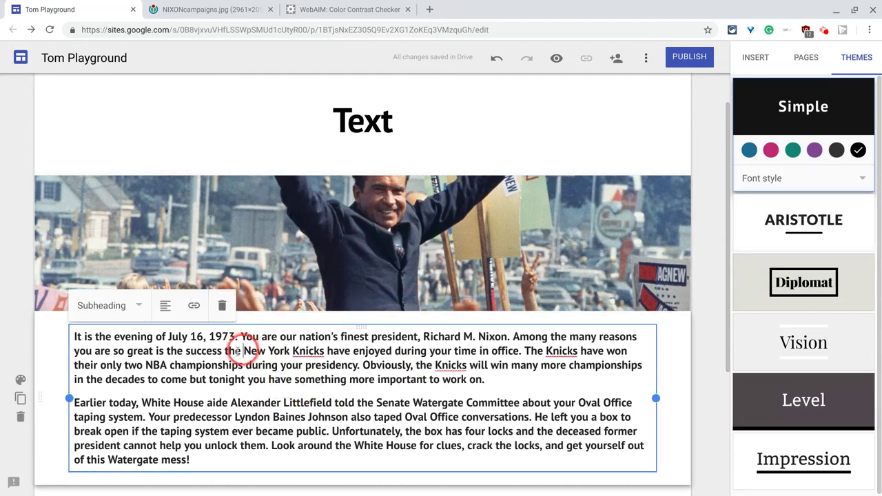
left_click(127, 308)
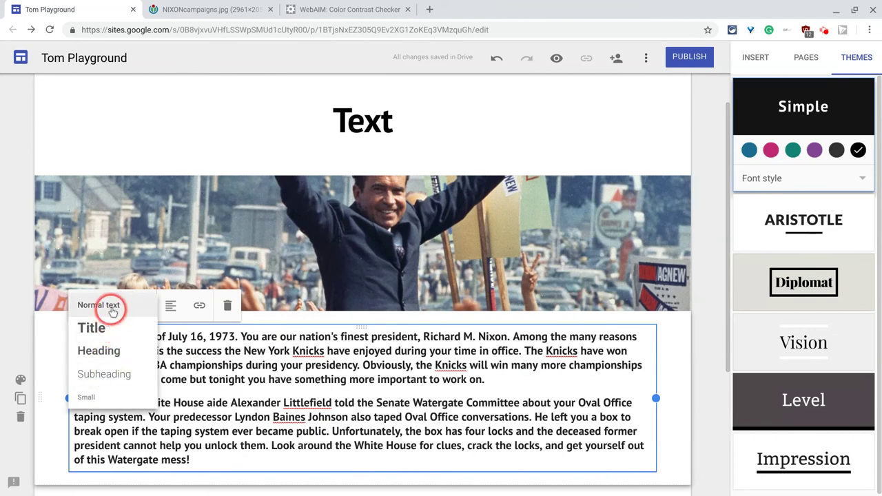
left_click(112, 311)
left_click(141, 350)
left_click(133, 310)
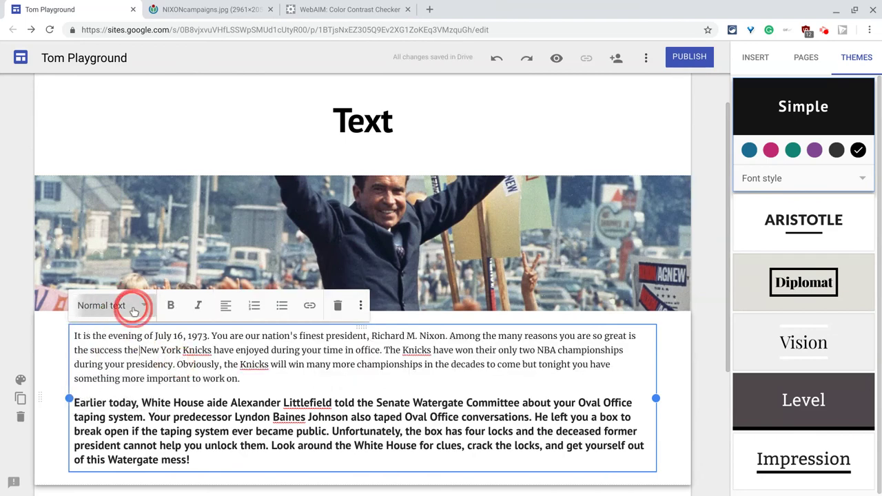
left_click(106, 371)
left_click(228, 355)
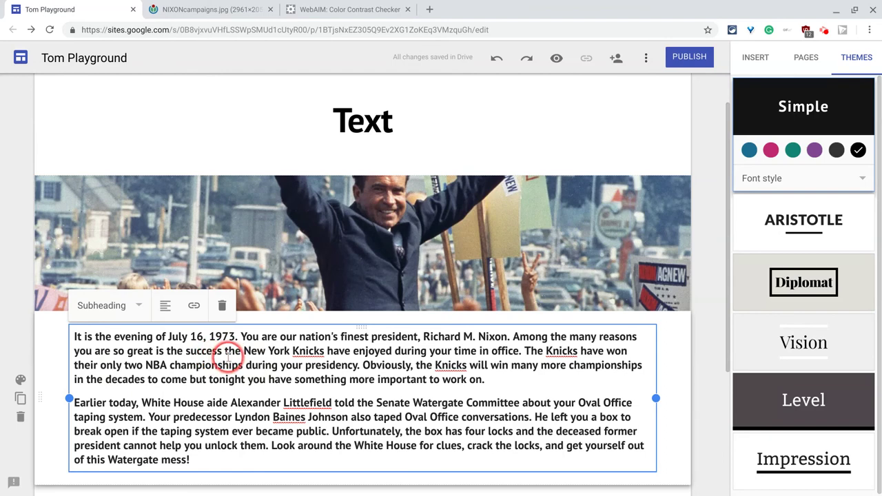